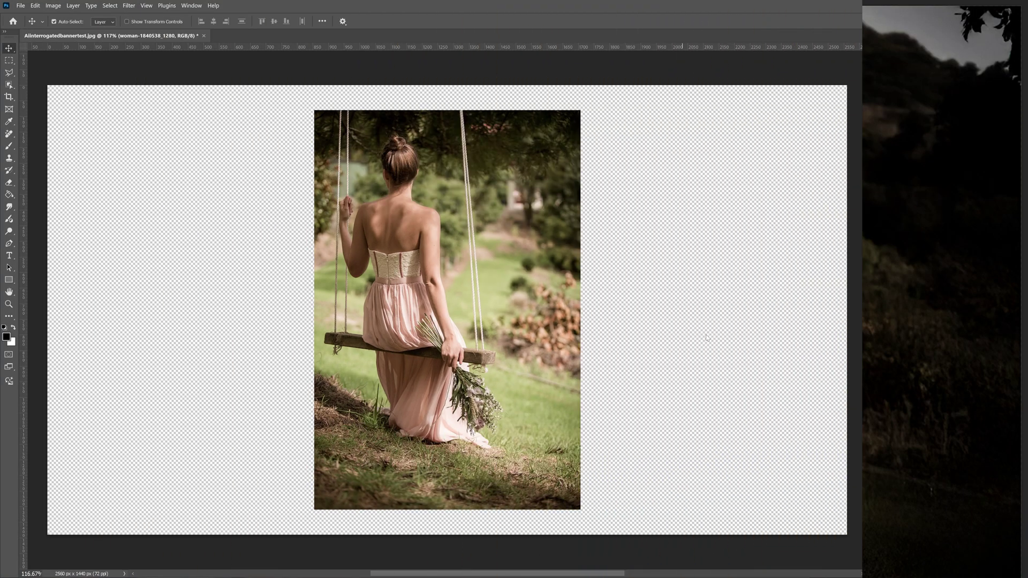
Nudge the swing photo layer slightly left and down on the wide canvas.
{"action": "left_click", "coordinate": [462, 374]}
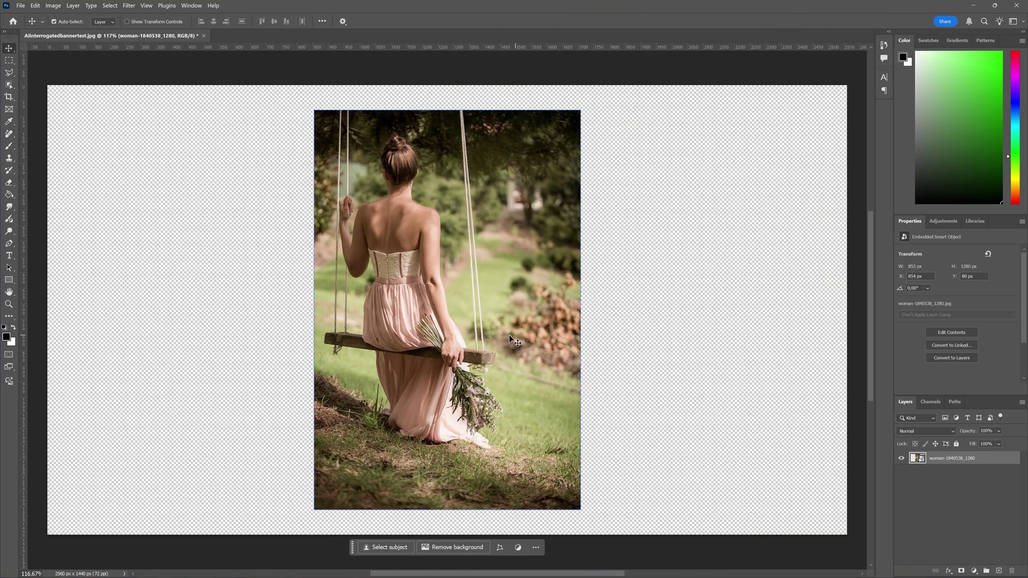
{"action": "mouse_move", "coordinate": [509, 338]}
{"action": "left_mouse_down"}
{"action": "mouse_move", "coordinate": [473, 365]}
{"action": "mouse_move", "coordinate": [480, 340]}
{"action": "left_mouse_up"}
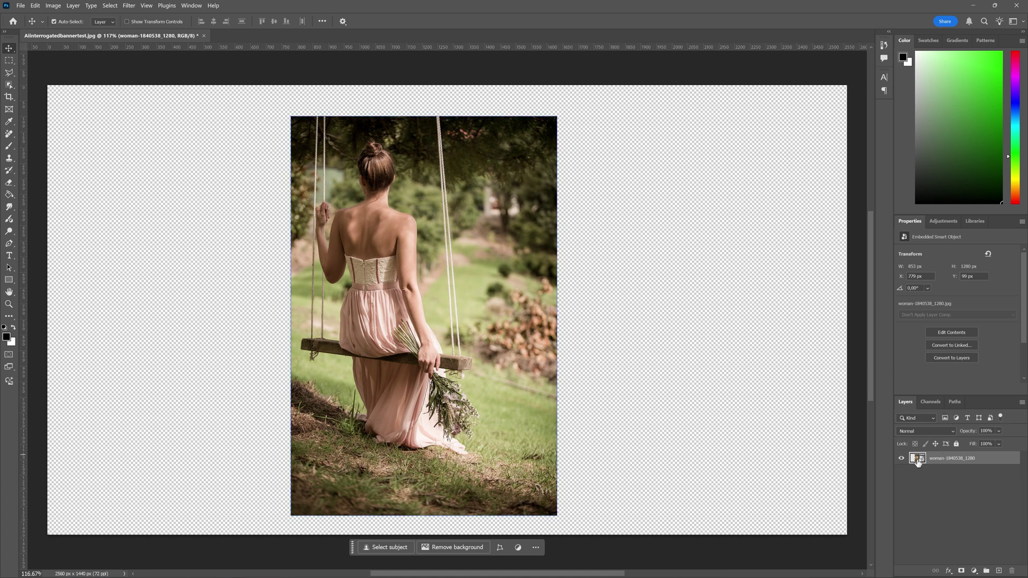
Ctrl-click the photo layer's thumbnail to load its pixels as a selection.
{"action": "key", "text": "ctrl"}
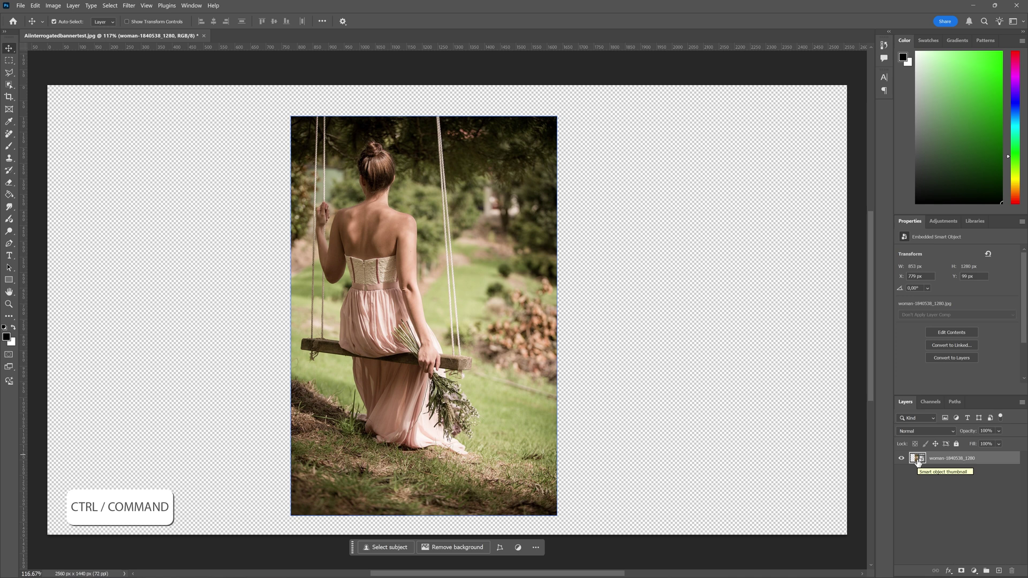
{"action": "left_click", "coordinate": [918, 462], "text": "ctrl"}
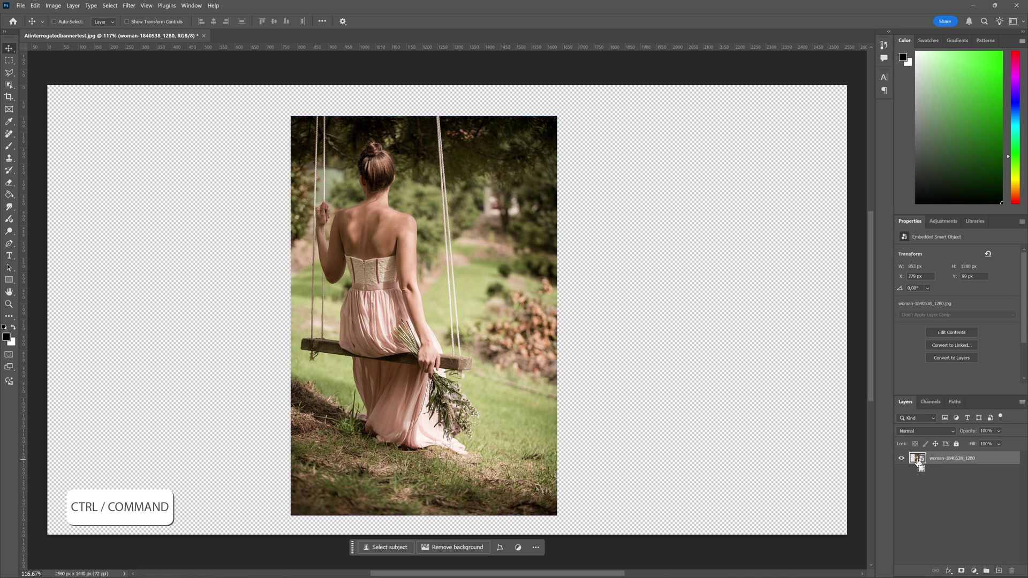
{"action": "left_click", "coordinate": [918, 461], "text": "ctrl"}
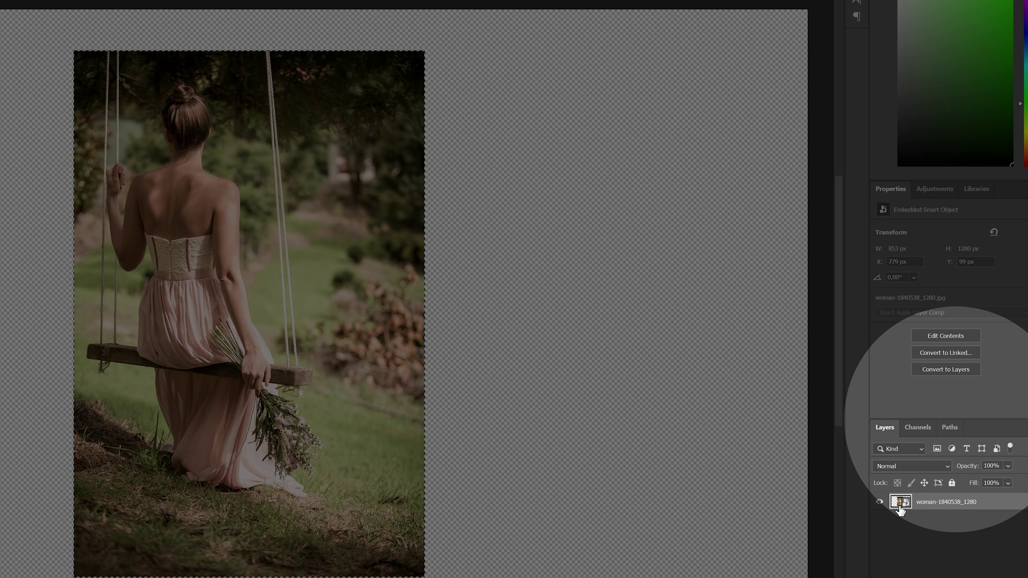
{"action": "right_click", "coordinate": [900, 511]}
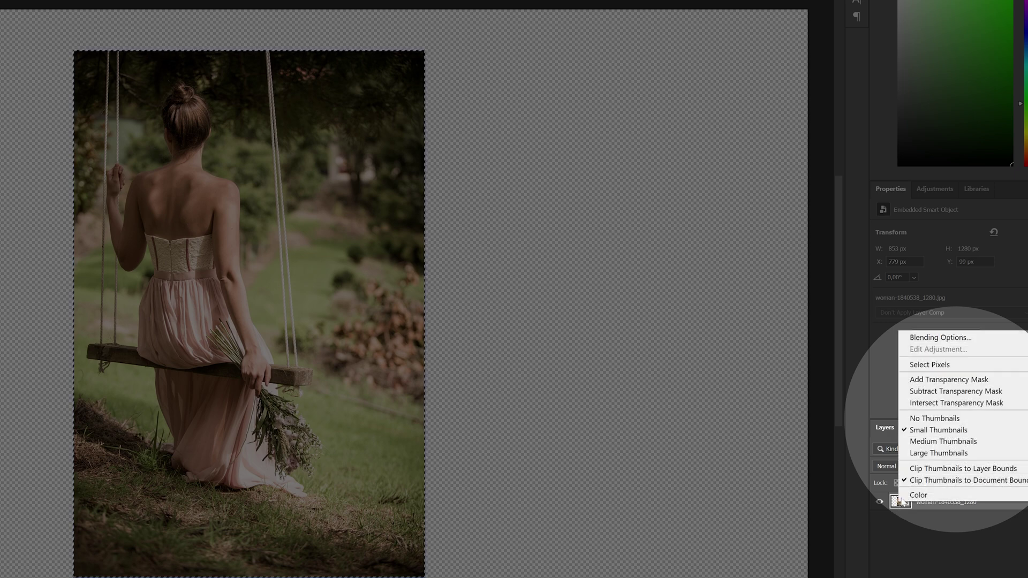
{"action": "left_click", "coordinate": [329, 218]}
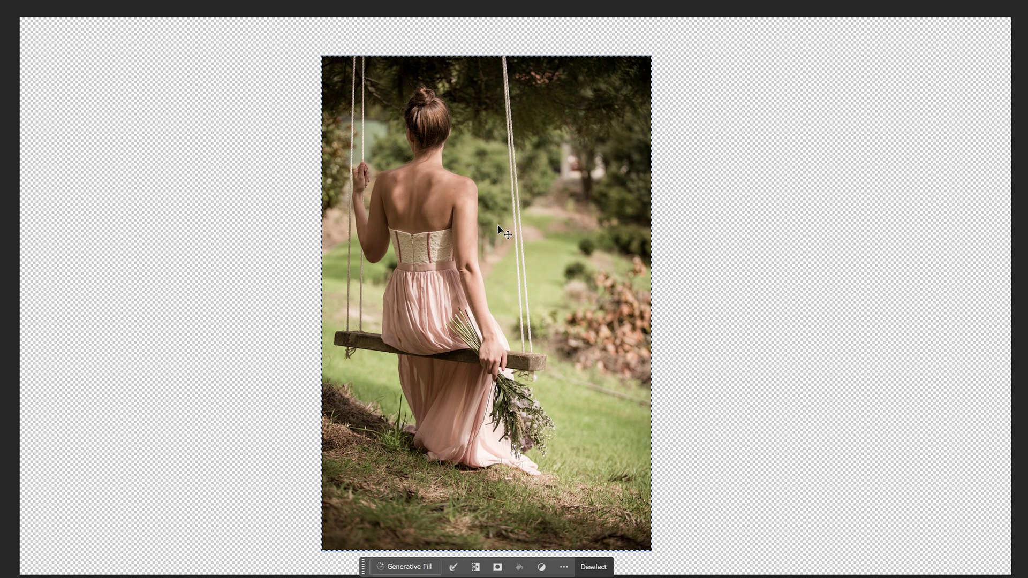
Invert the selection to the transparent areas and move the contextual task bar aside.
{"action": "key", "text": "ctrl+shift+i"}
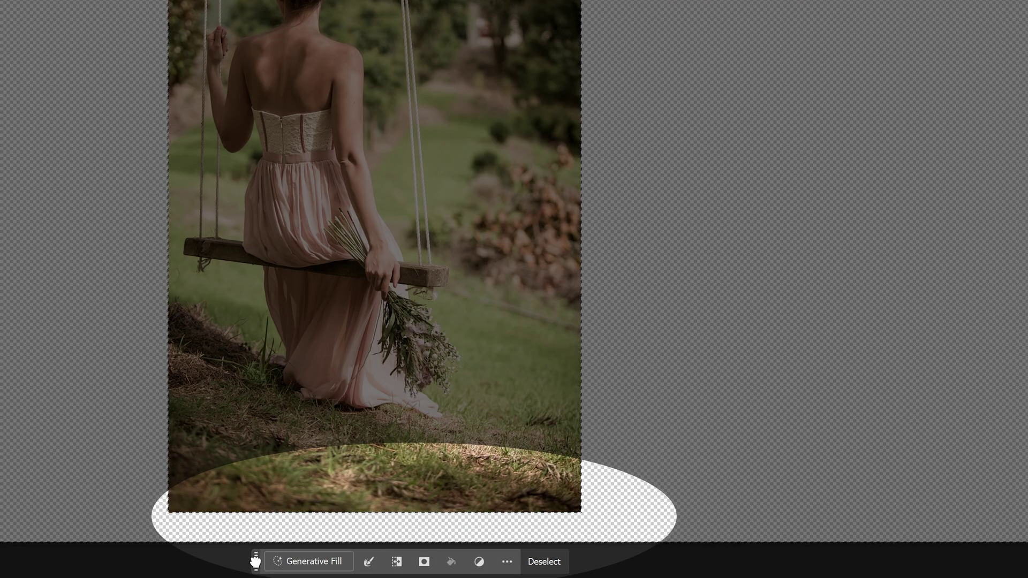
{"action": "mouse_move", "coordinate": [254, 562]}
{"action": "left_mouse_down"}
{"action": "mouse_move", "coordinate": [229, 532]}
{"action": "mouse_move", "coordinate": [239, 545]}
{"action": "left_mouse_up"}
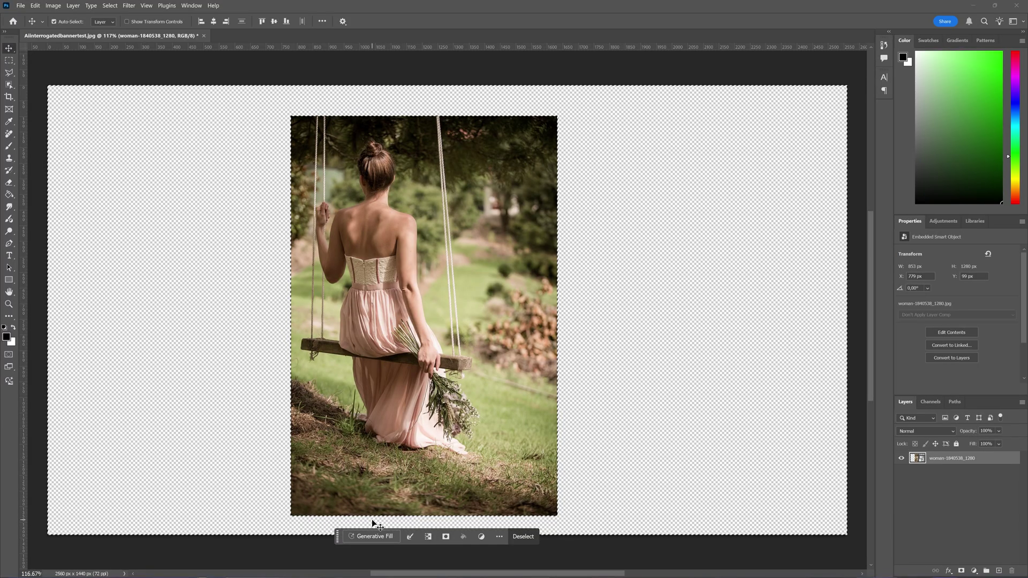
Start Generative Fill for the empty areas from the contextual task bar, leaving the prompt blank.
{"action": "left_click", "coordinate": [191, 5]}
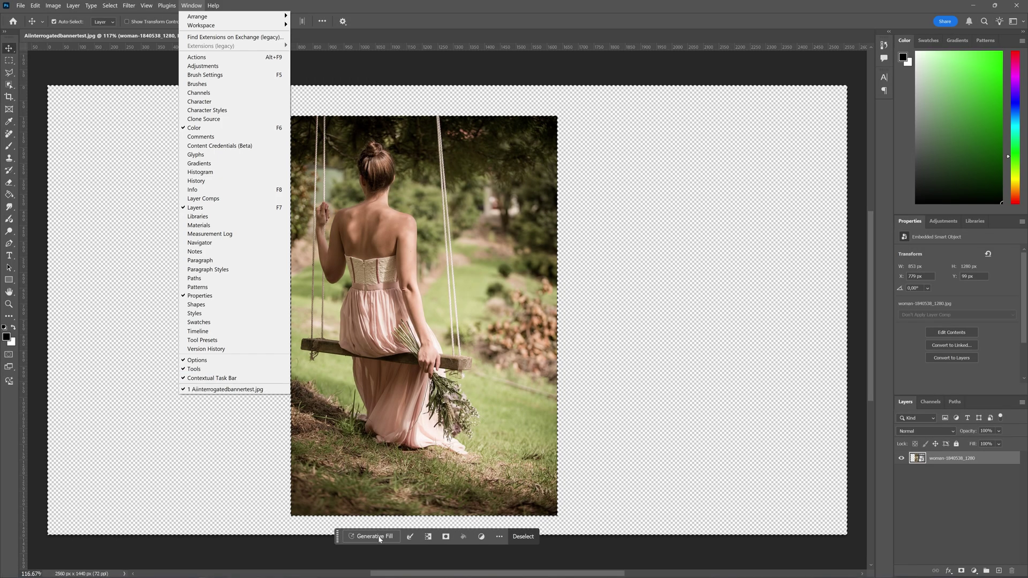
{"action": "left_click", "coordinate": [380, 538]}
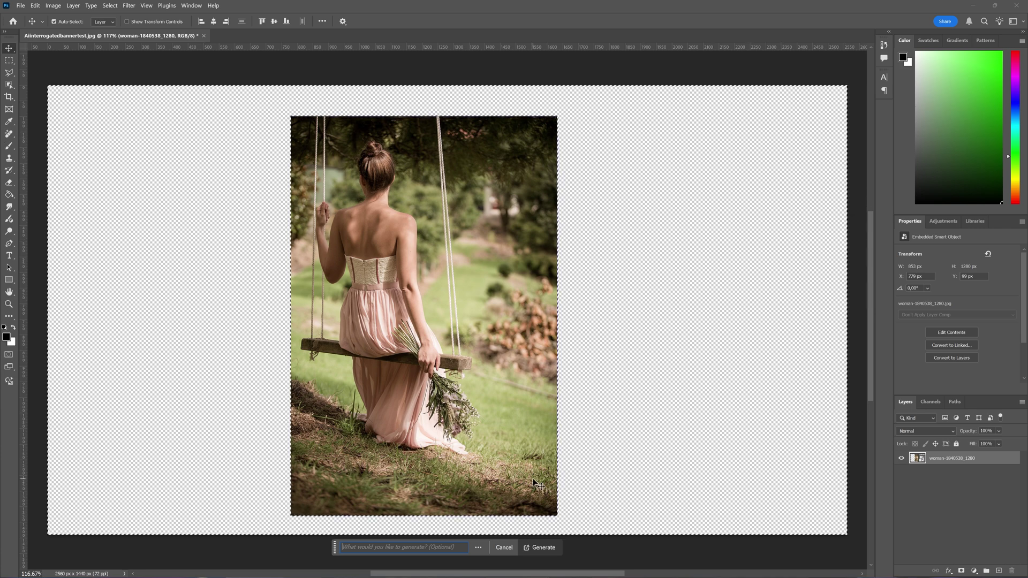
Generate scenery with an empty prompt, compare the variations, and keep variation two.
{"action": "left_click", "coordinate": [542, 548]}
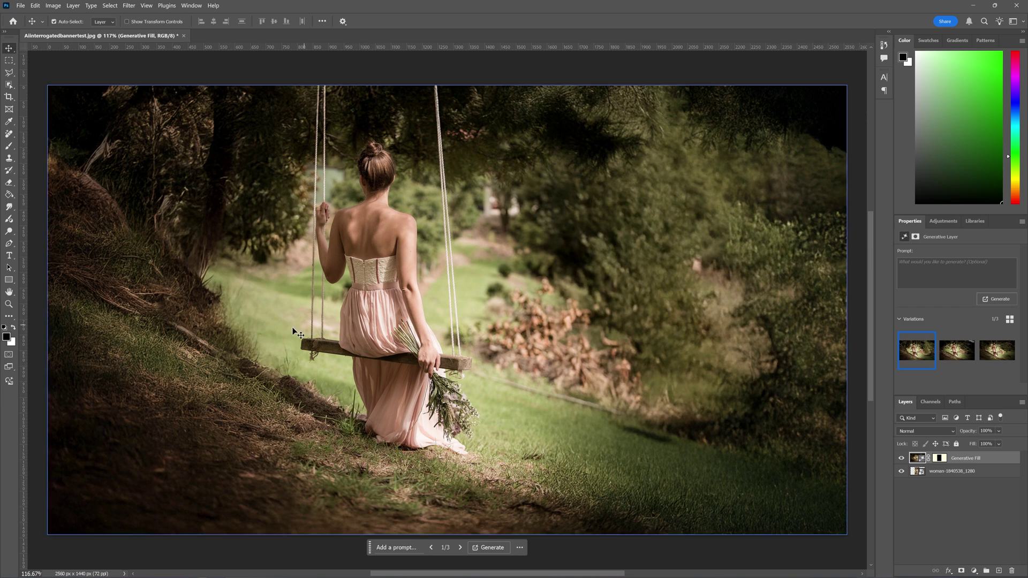
{"action": "left_click", "coordinate": [961, 361]}
{"action": "left_click", "coordinate": [1000, 357]}
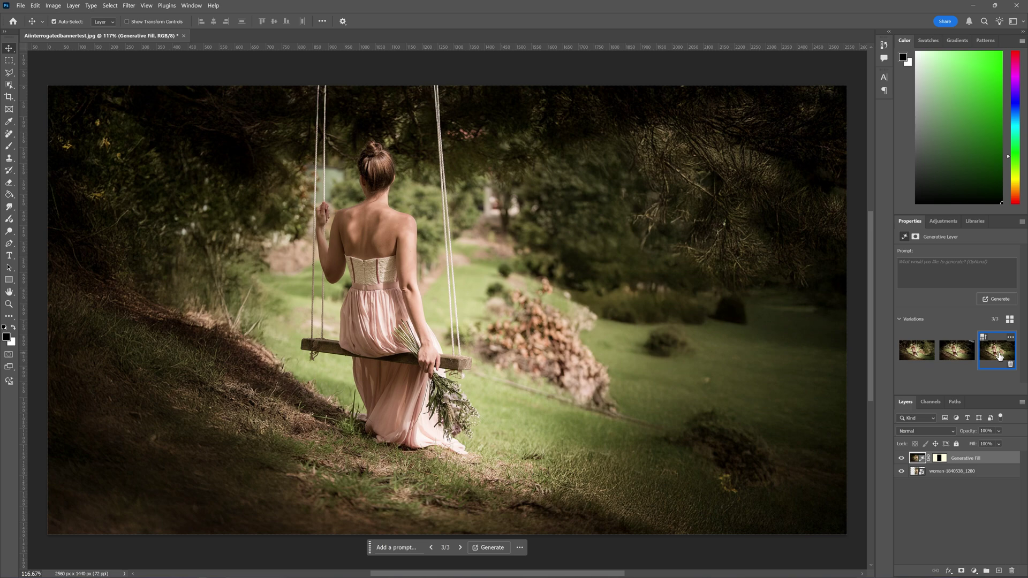
{"action": "left_click", "coordinate": [963, 361]}
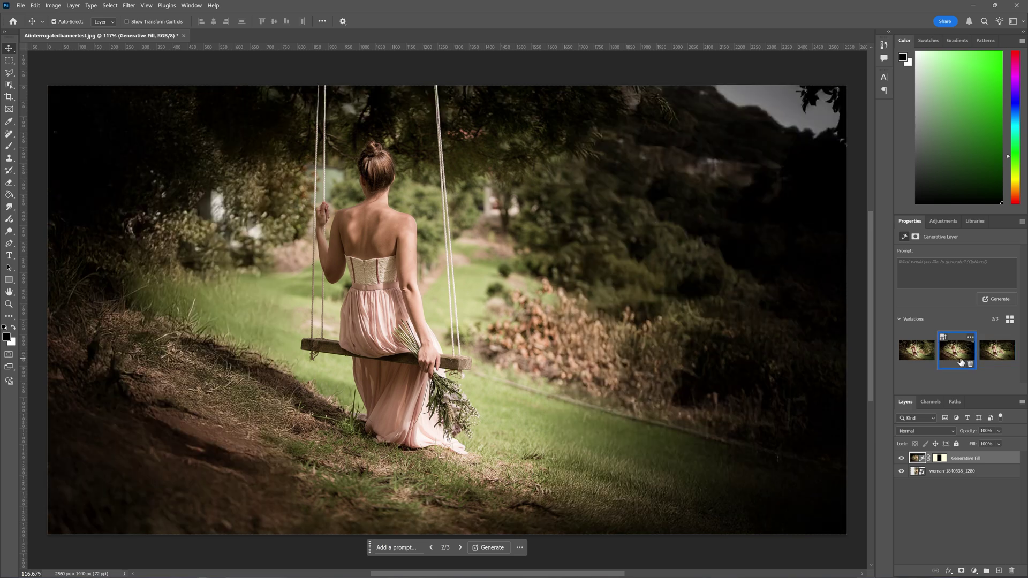
{"action": "left_click", "coordinate": [1003, 360]}
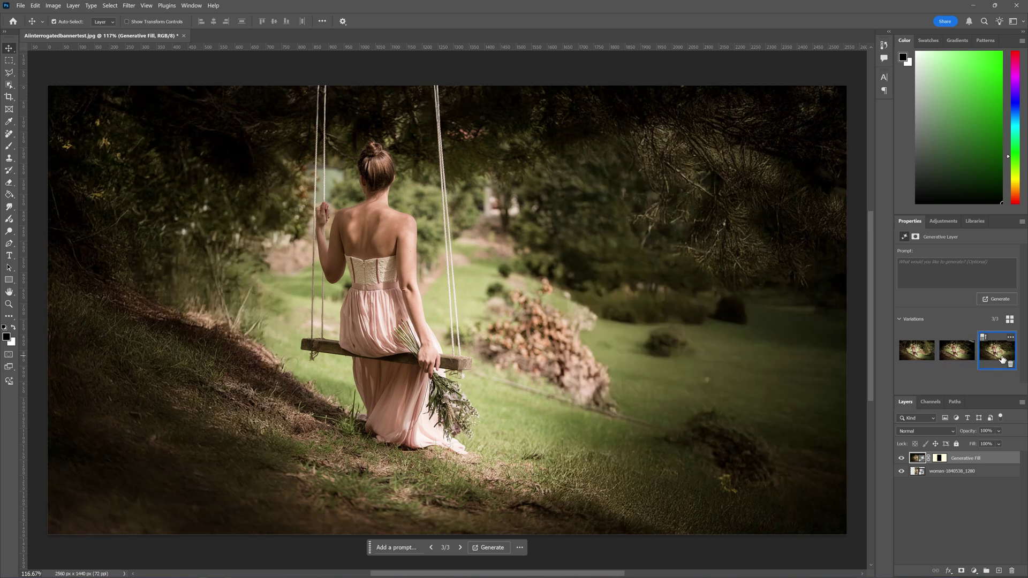
{"action": "left_click", "coordinate": [961, 363]}
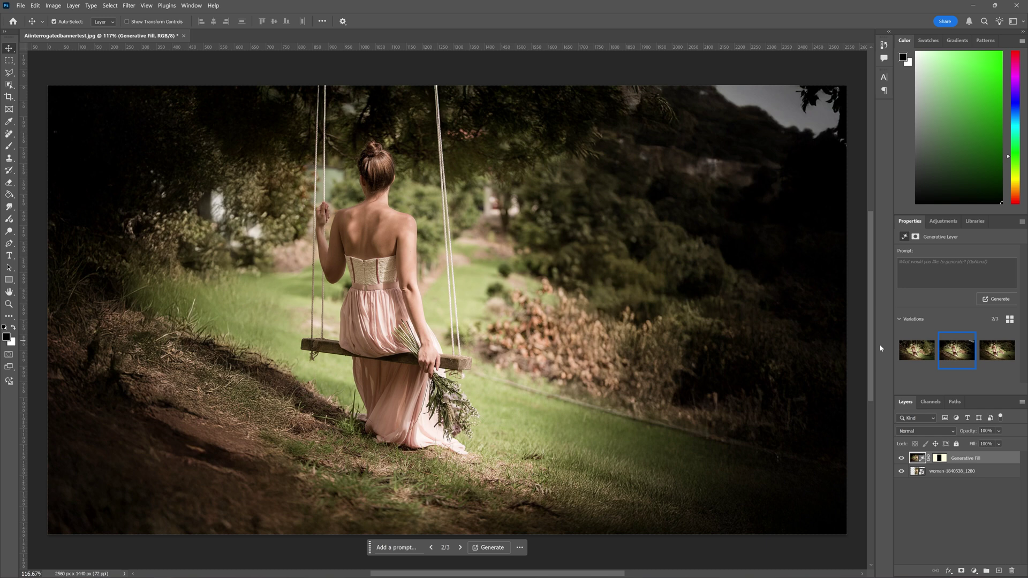
Run Generate similar on the first variation, adding three more backgrounds.
{"action": "left_click", "coordinate": [916, 352]}
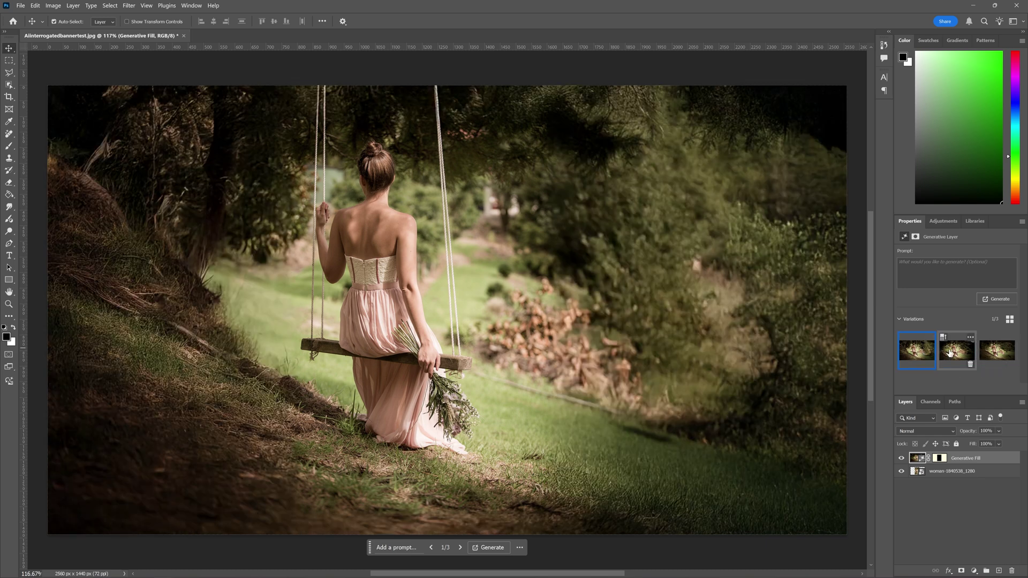
{"action": "mouse_move", "coordinate": [916, 351]}
{"action": "left_click", "coordinate": [931, 341]}
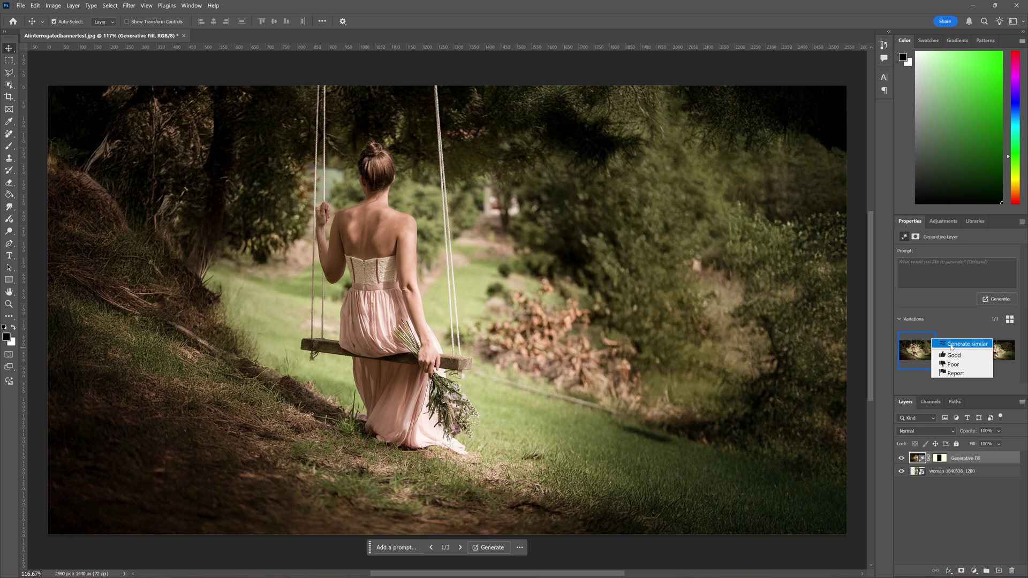
{"action": "left_click", "coordinate": [948, 325]}
{"action": "mouse_move", "coordinate": [917, 351]}
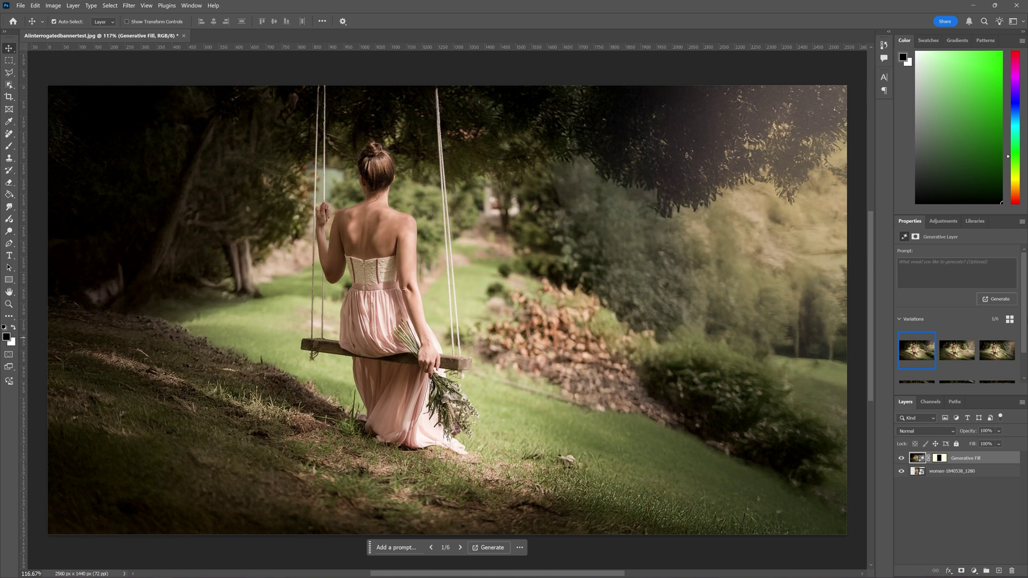
Compare variations 2 and 3, then apply Enhance Detail to the first variation.
{"action": "left_click", "coordinate": [947, 347]}
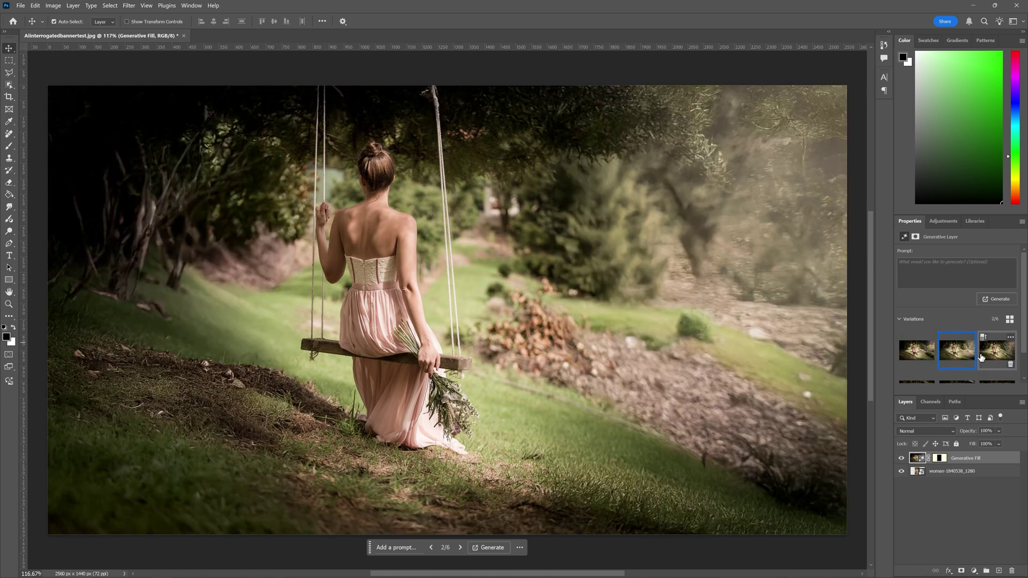
{"action": "left_click", "coordinate": [996, 356]}
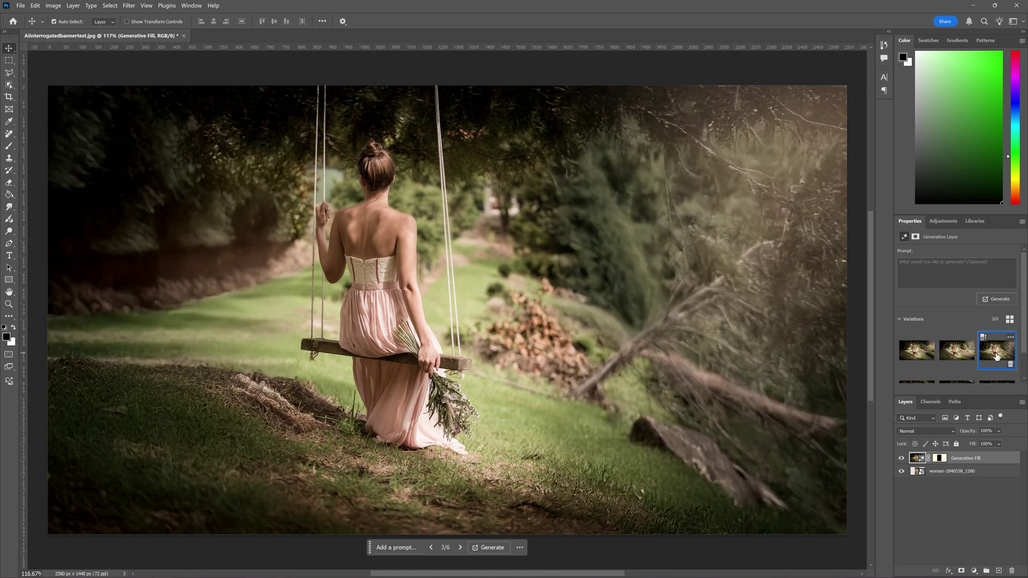
{"action": "left_click", "coordinate": [970, 359]}
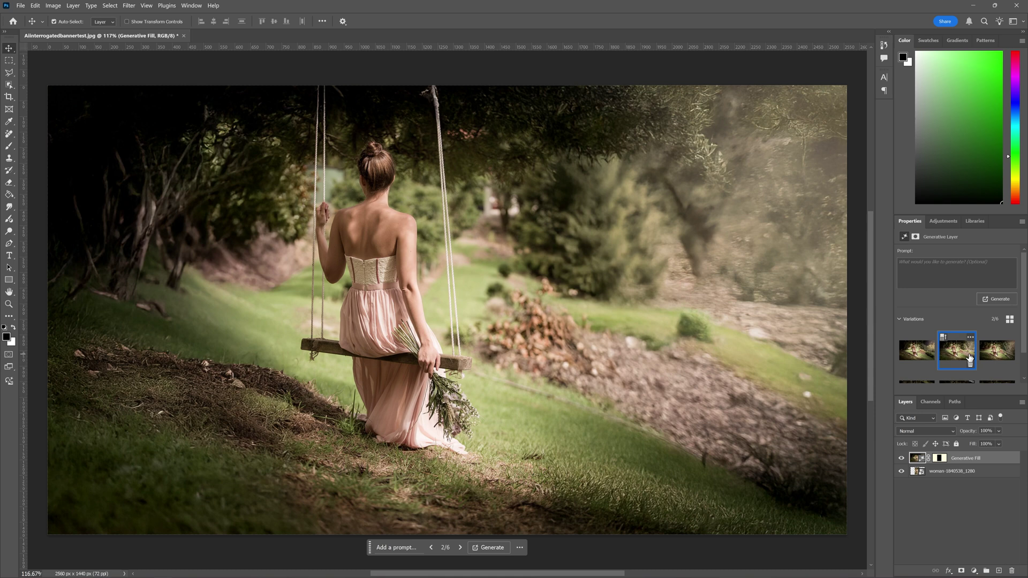
{"action": "left_click", "coordinate": [921, 356]}
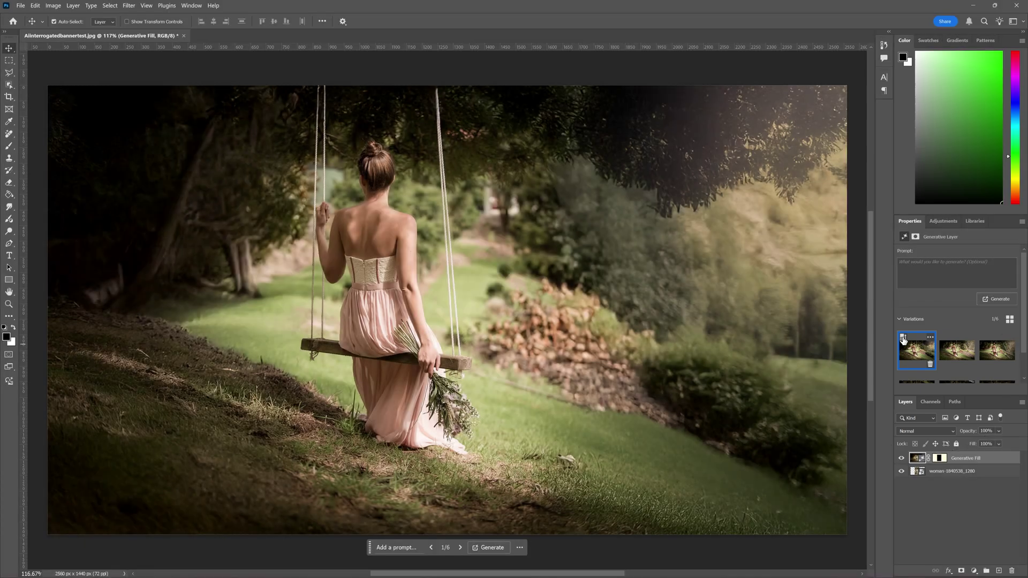
{"action": "left_click", "coordinate": [904, 340]}
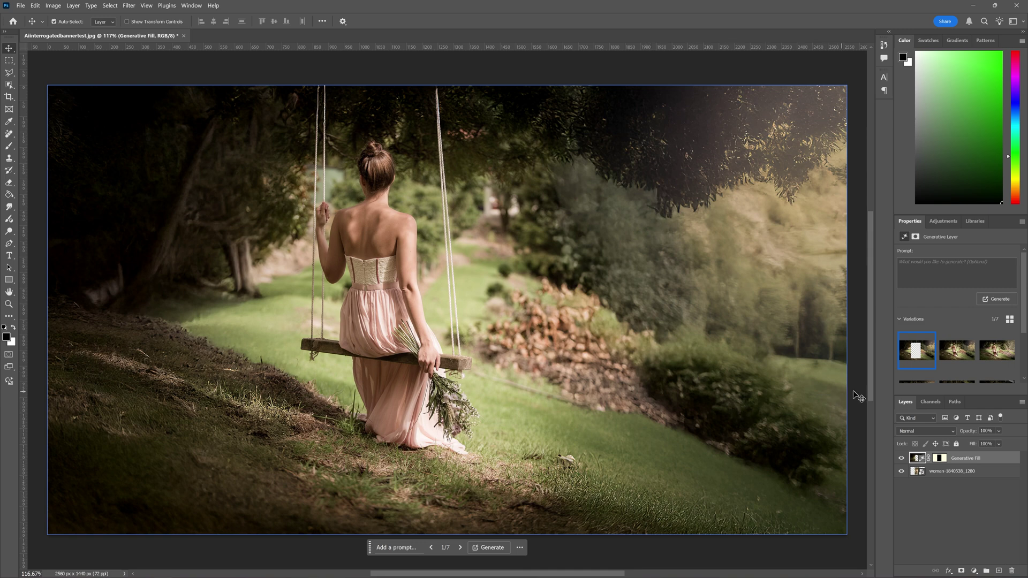
{"action": "scroll", "coordinate": [924, 354], "scroll_direction": "down", "scroll_amount": 2}
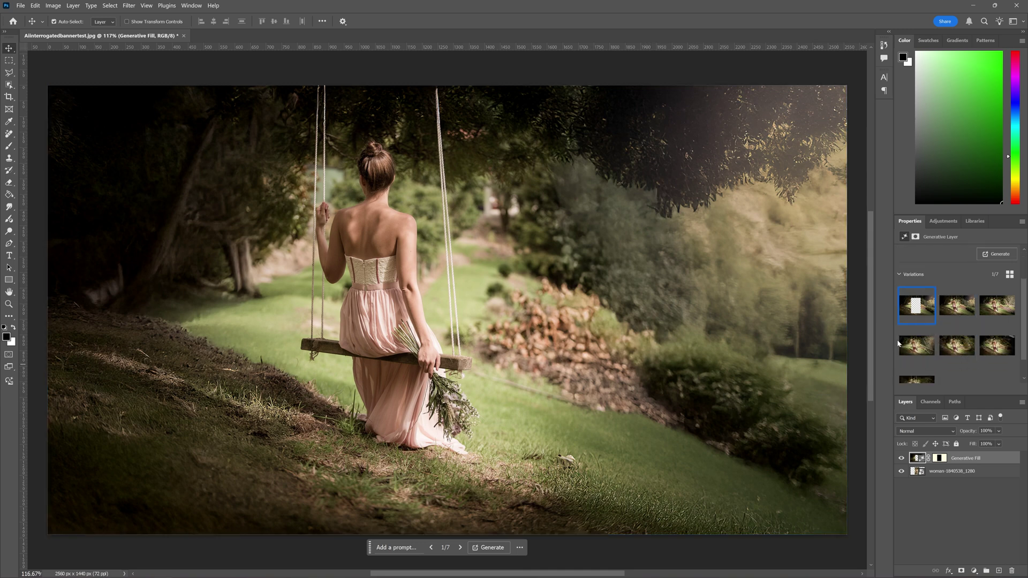
Preview variations 4, 5, 6 and 3, then settle on variation 2.
{"action": "left_click", "coordinate": [925, 350]}
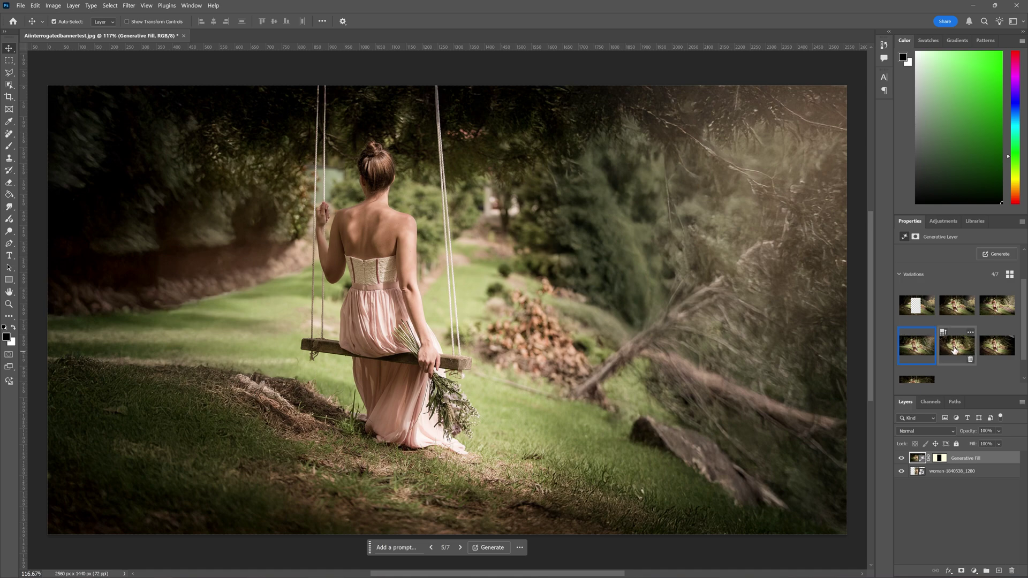
{"action": "left_click", "coordinate": [955, 350]}
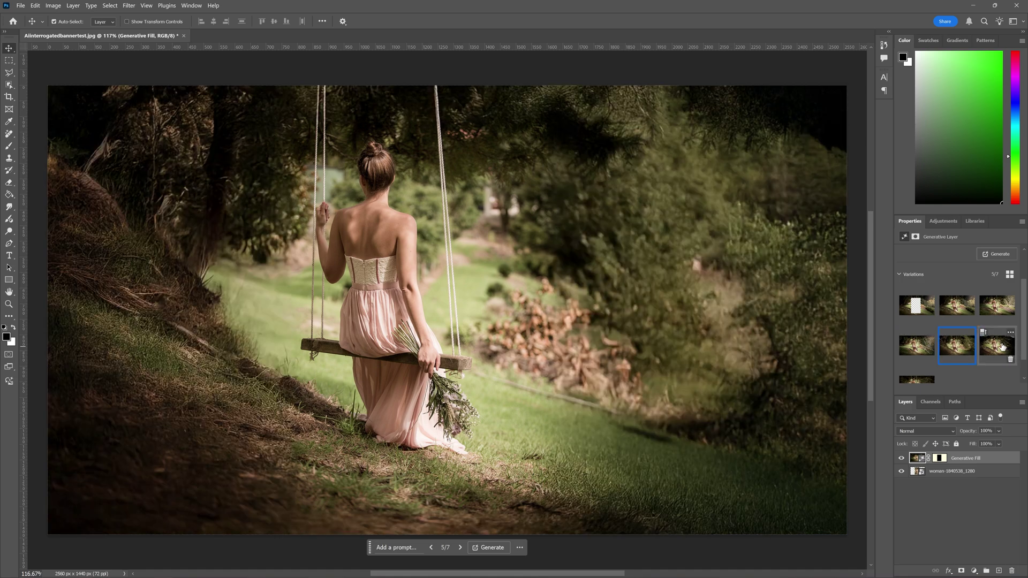
{"action": "left_click", "coordinate": [1003, 346]}
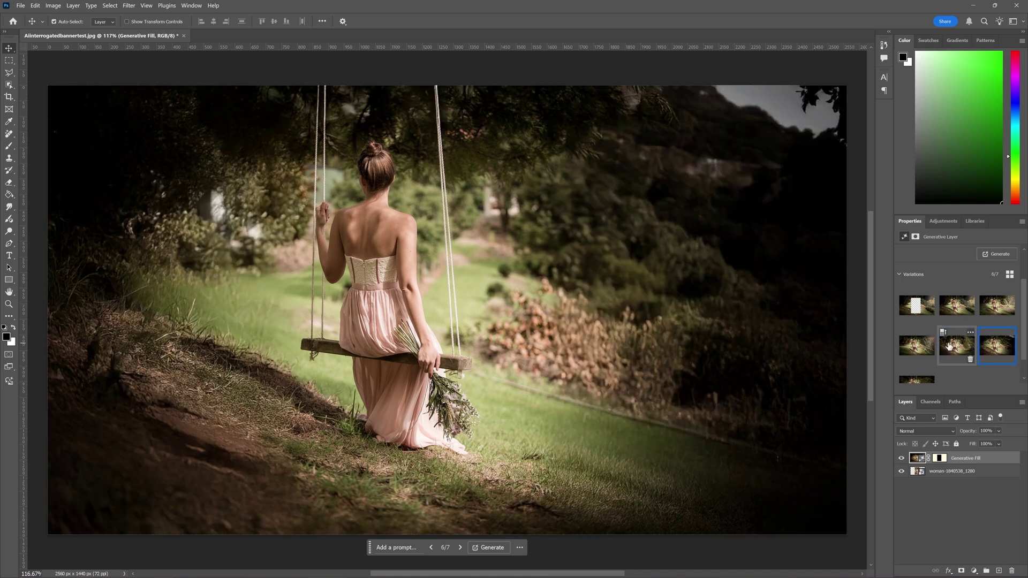
{"action": "left_click", "coordinate": [997, 305]}
{"action": "left_click", "coordinate": [962, 313]}
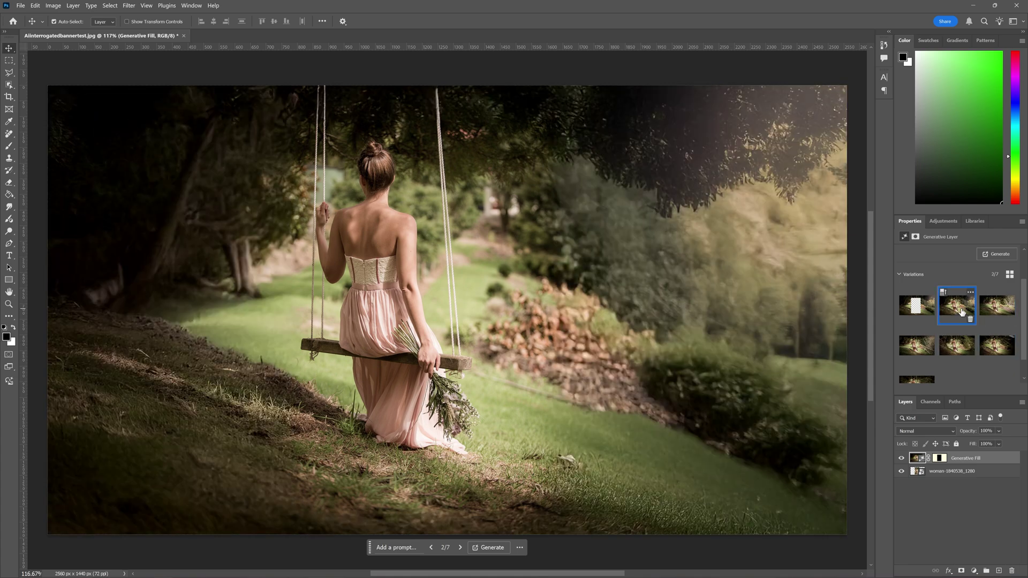